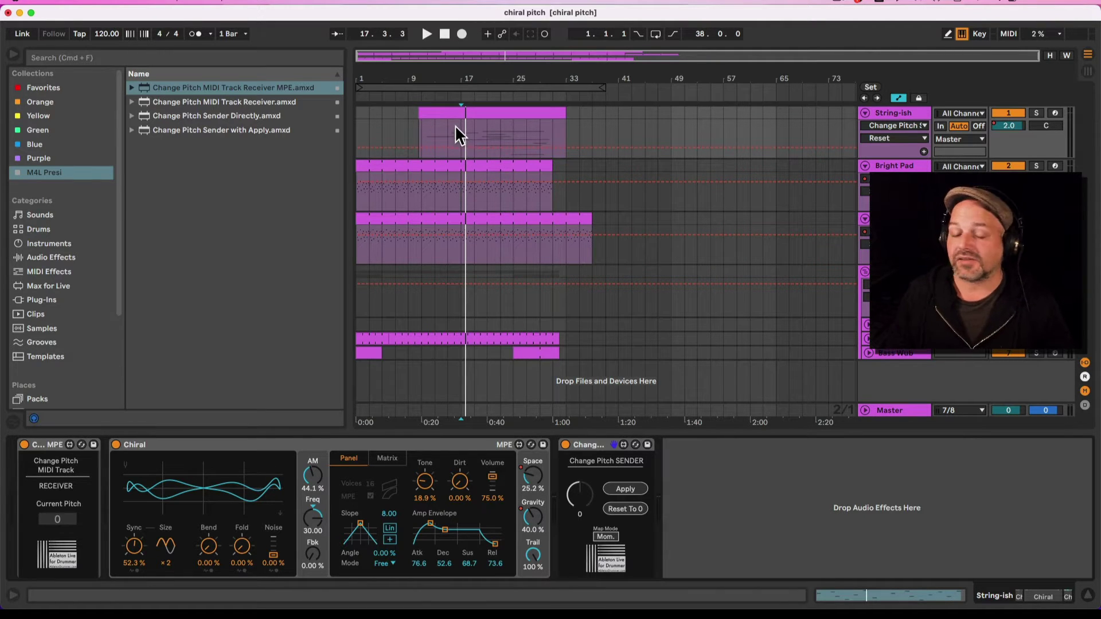
Step: Play the set briefly and inspect the Change Pitch receivers on the Bright Pad, Plucks and Bass Wub tracks
{"action": "key", "text": "space"}
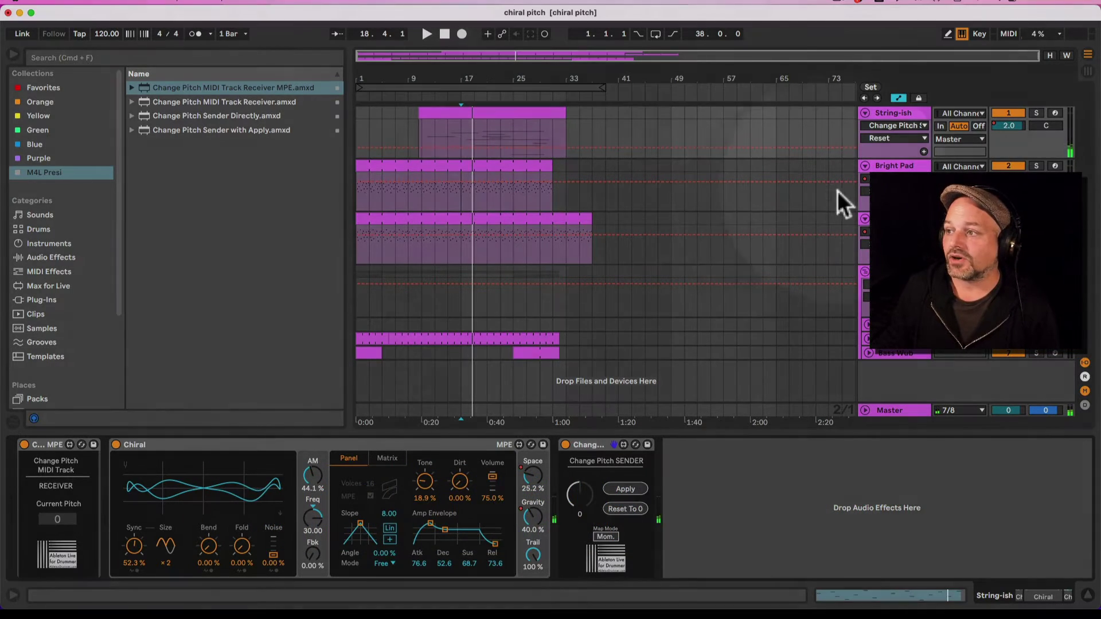
{"action": "left_click", "coordinate": [924, 170]}
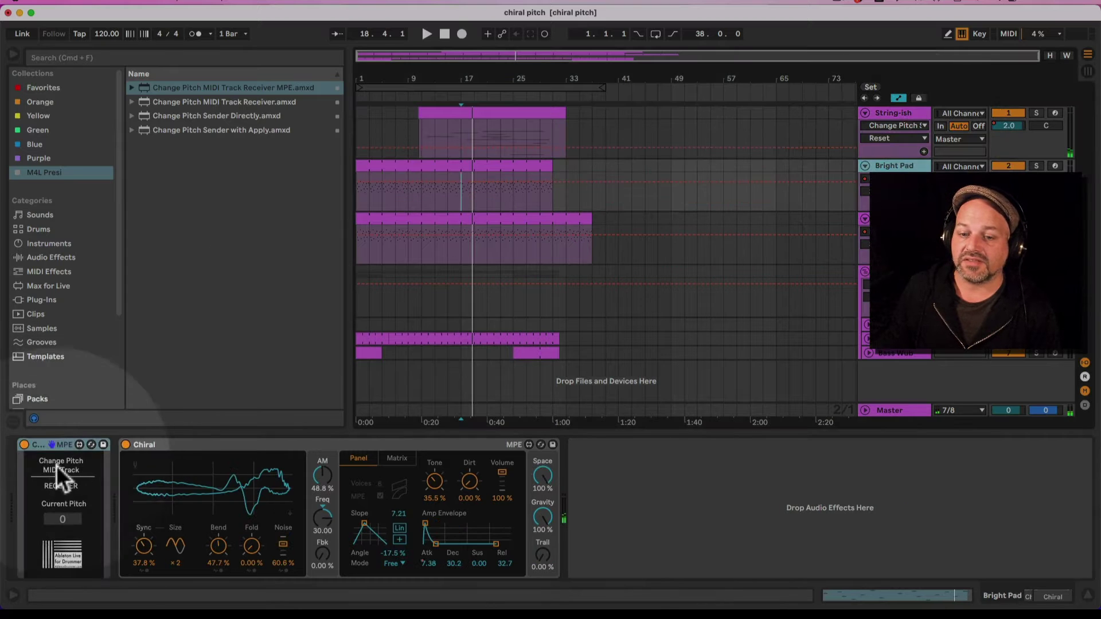
{"action": "left_click", "coordinate": [63, 520]}
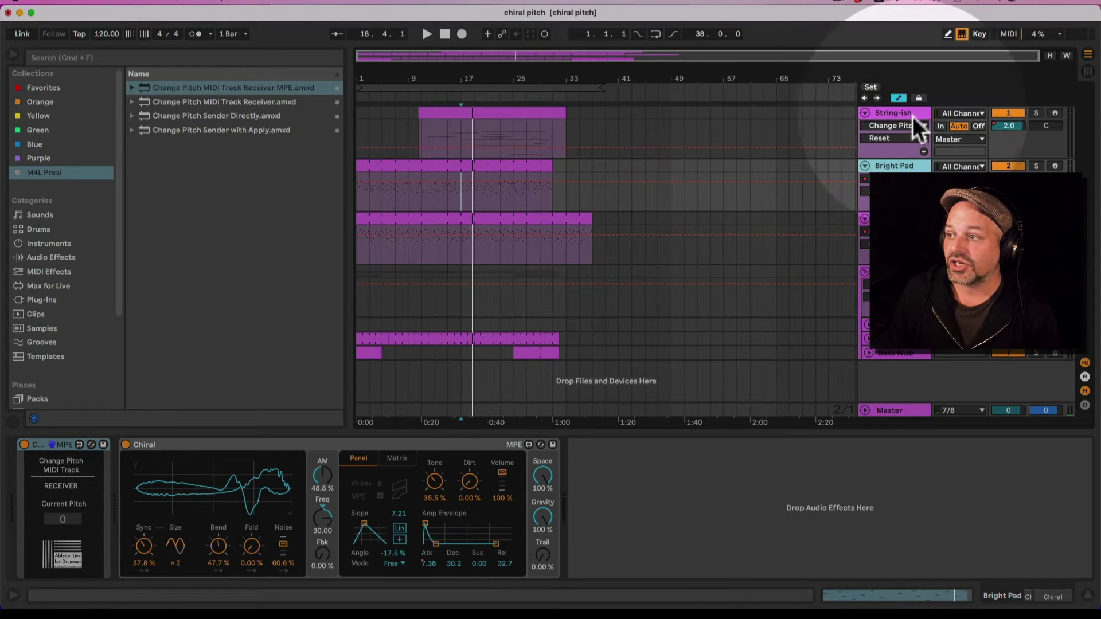
{"action": "left_click", "coordinate": [894, 218]}
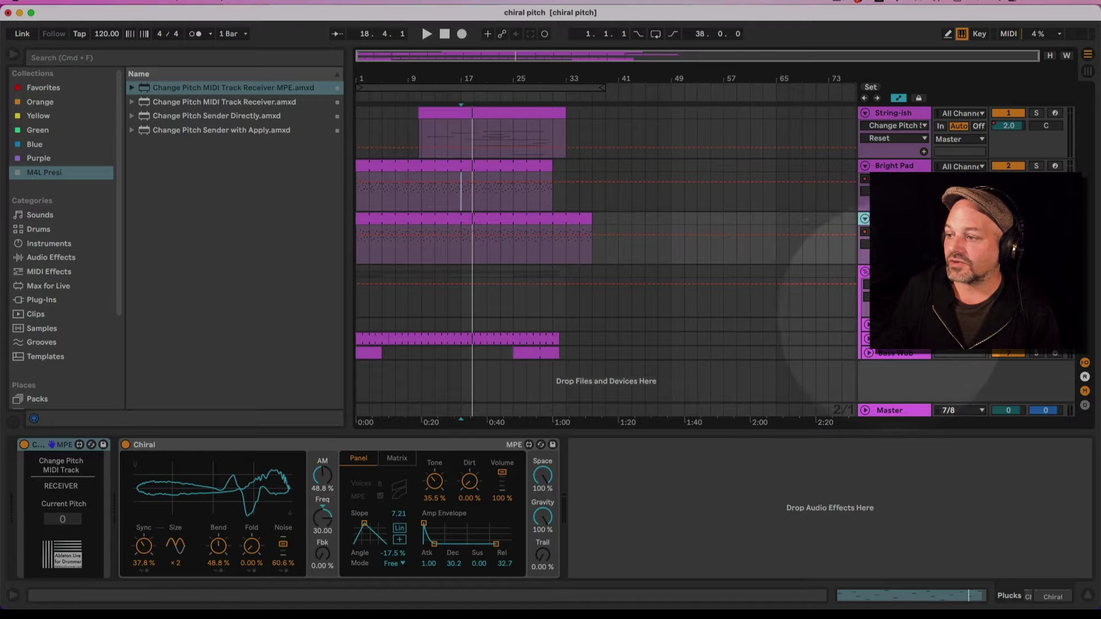
{"action": "left_click", "coordinate": [898, 352]}
{"action": "left_click", "coordinate": [901, 355]}
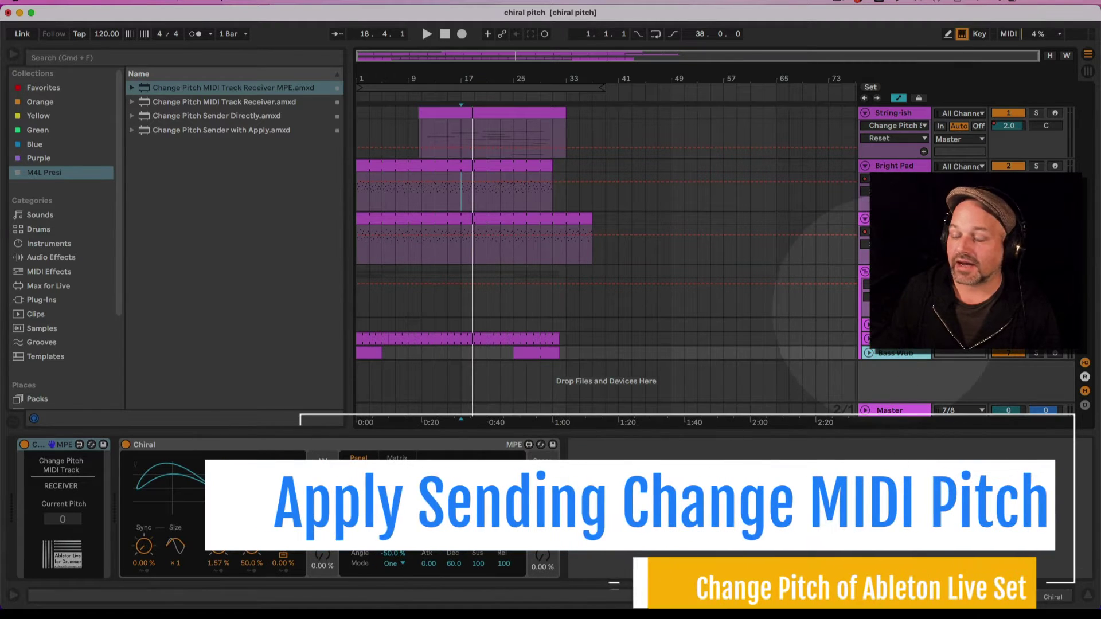
Step: Set the Change Pitch SENDER on the String-ish track to 5 and apply it to the receivers
{"action": "left_click", "coordinate": [892, 112]}
{"action": "left_click", "coordinate": [591, 448]}
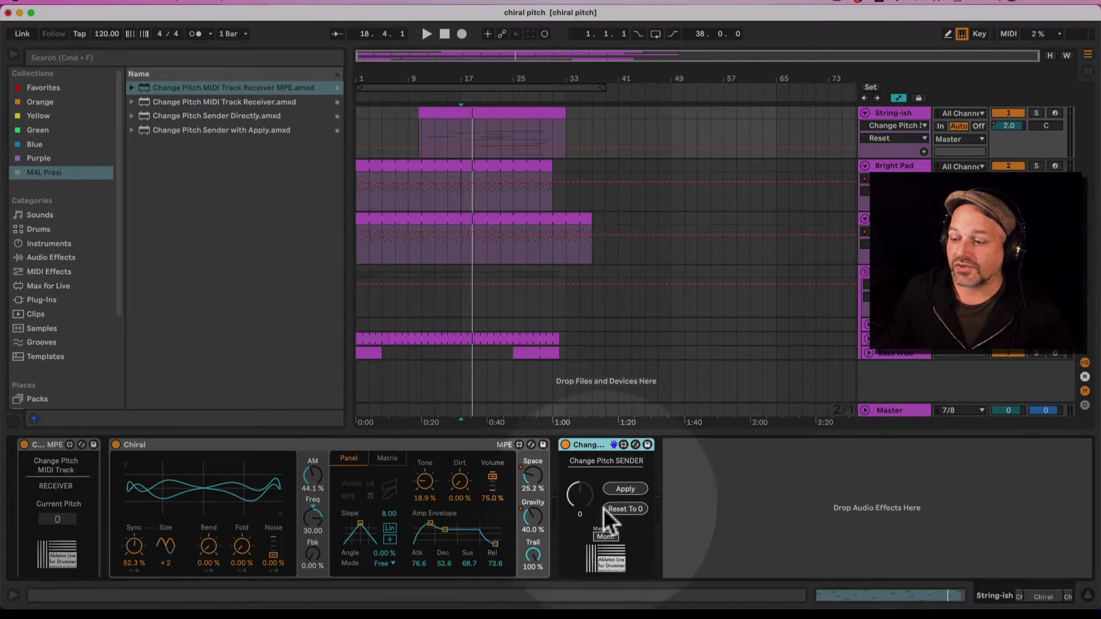
{"action": "left_click_drag", "start_coordinate": [581, 498], "coordinate": [582, 514]}
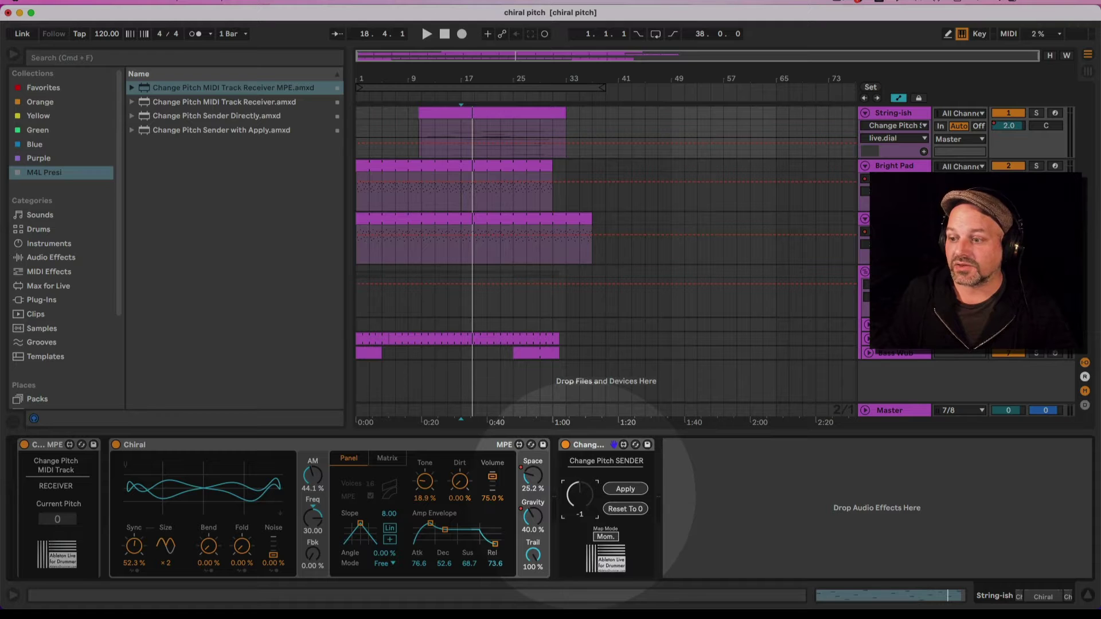
{"action": "left_click_drag", "start_coordinate": [581, 510], "coordinate": [582, 507]}
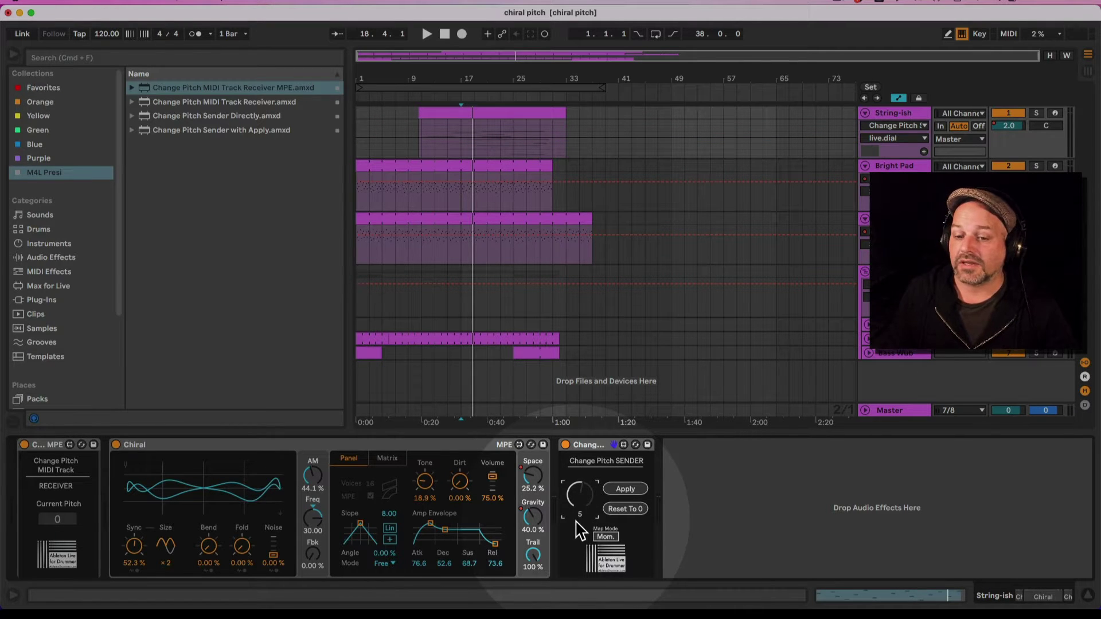
{"action": "left_click", "coordinate": [632, 491]}
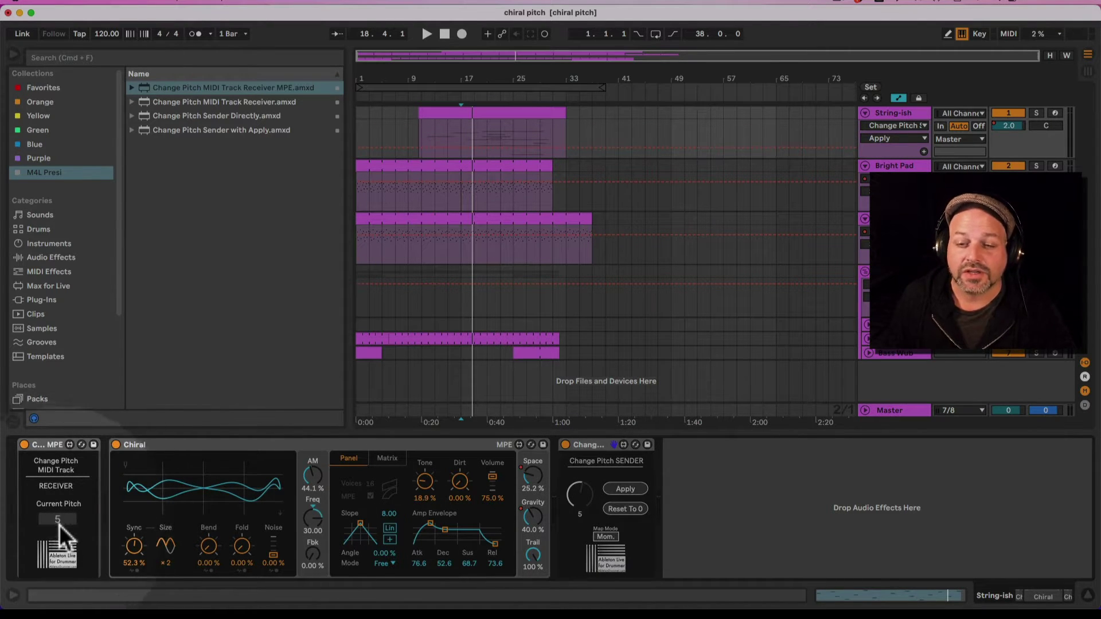
Step: Check the receiver's current pitch on the Bright Pad track, and audition the transposed set with the String-ish track selected
{"action": "left_click", "coordinate": [894, 169]}
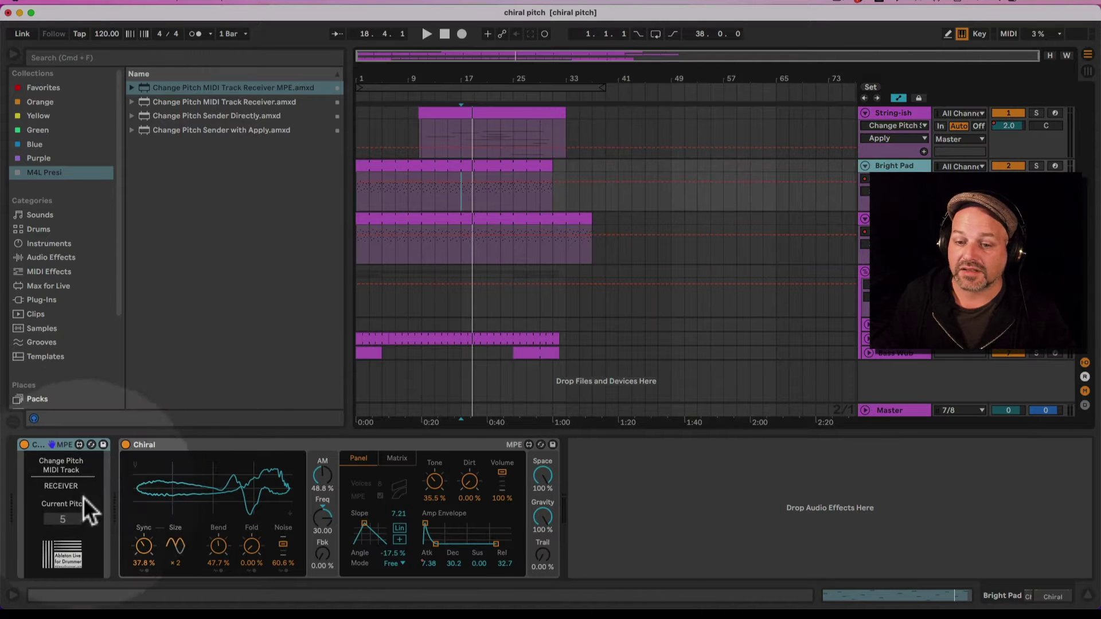
{"action": "key", "text": "Down"}
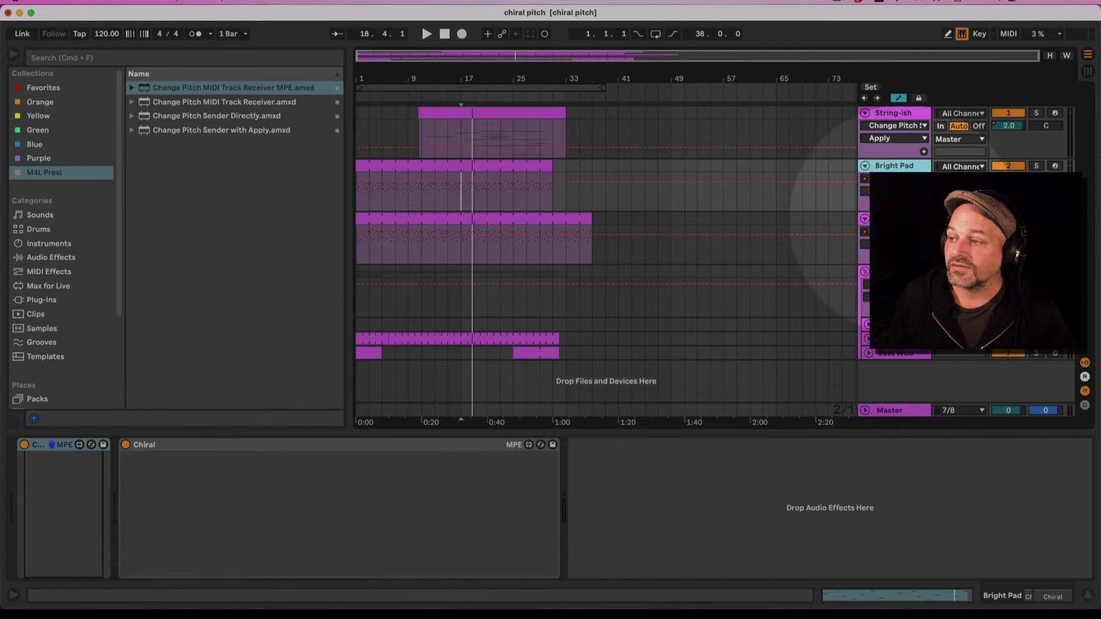
{"action": "left_click", "coordinate": [908, 113]}
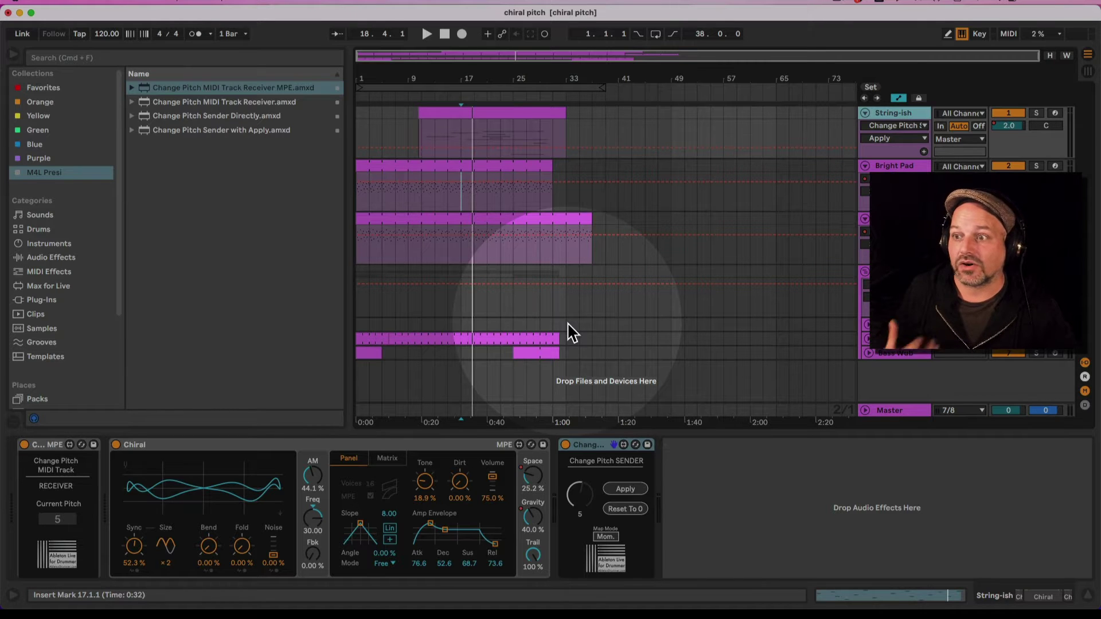
{"action": "key", "text": "space"}
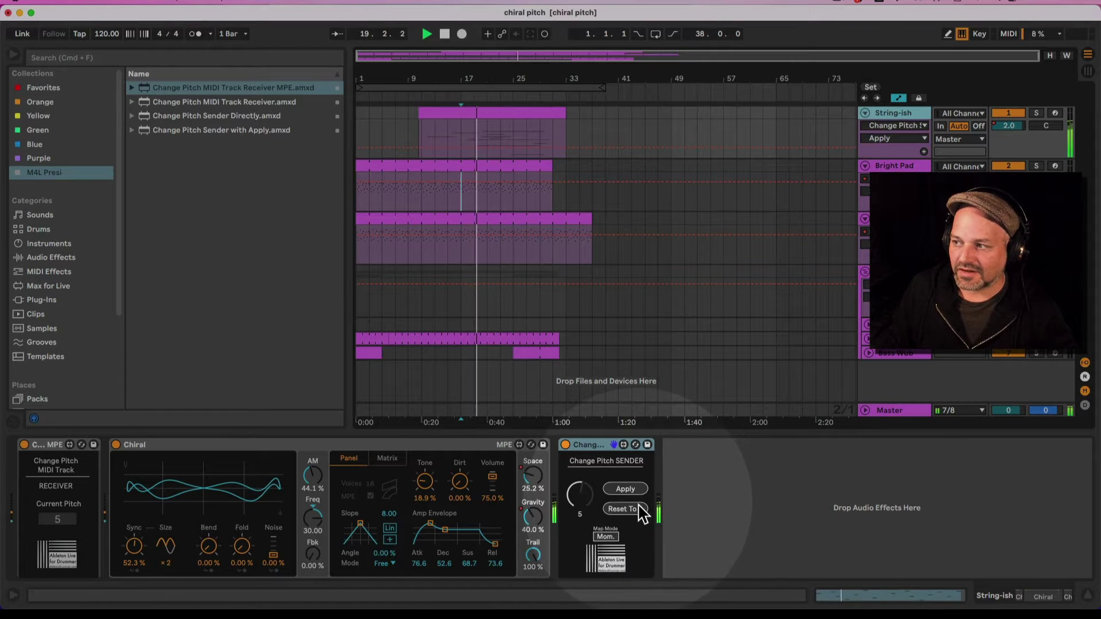
{"action": "key", "text": "space"}
Step: Apply a pitch of -4 from the String-ish track's sender, audition it, and reset the pitch to 0
{"action": "left_click", "coordinate": [578, 498]}
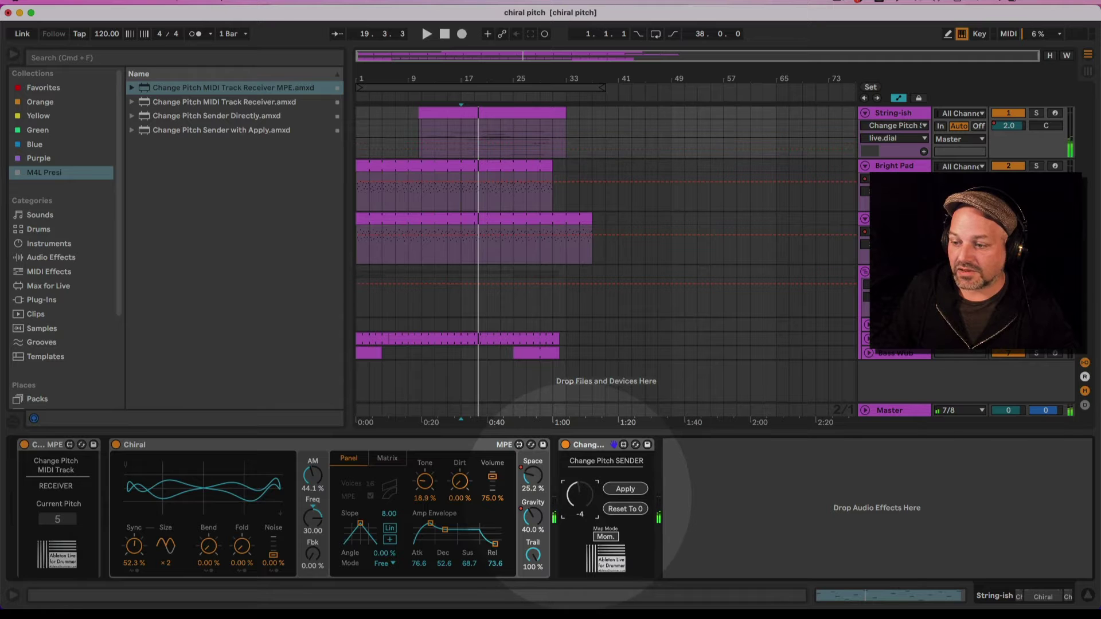
{"action": "left_click", "coordinate": [631, 488]}
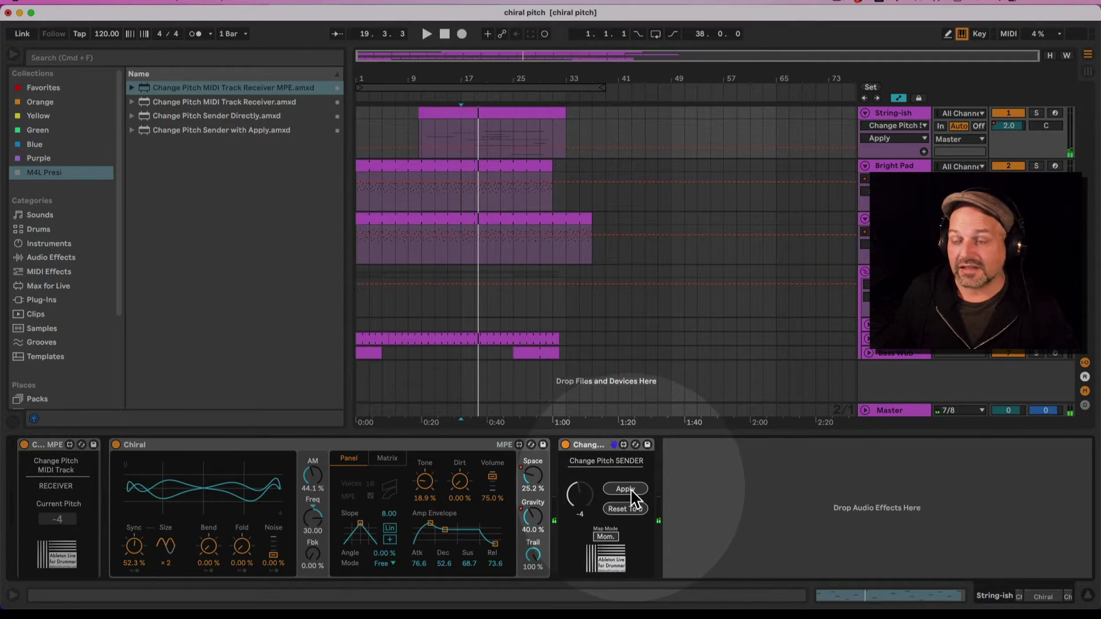
{"action": "key", "text": "space"}
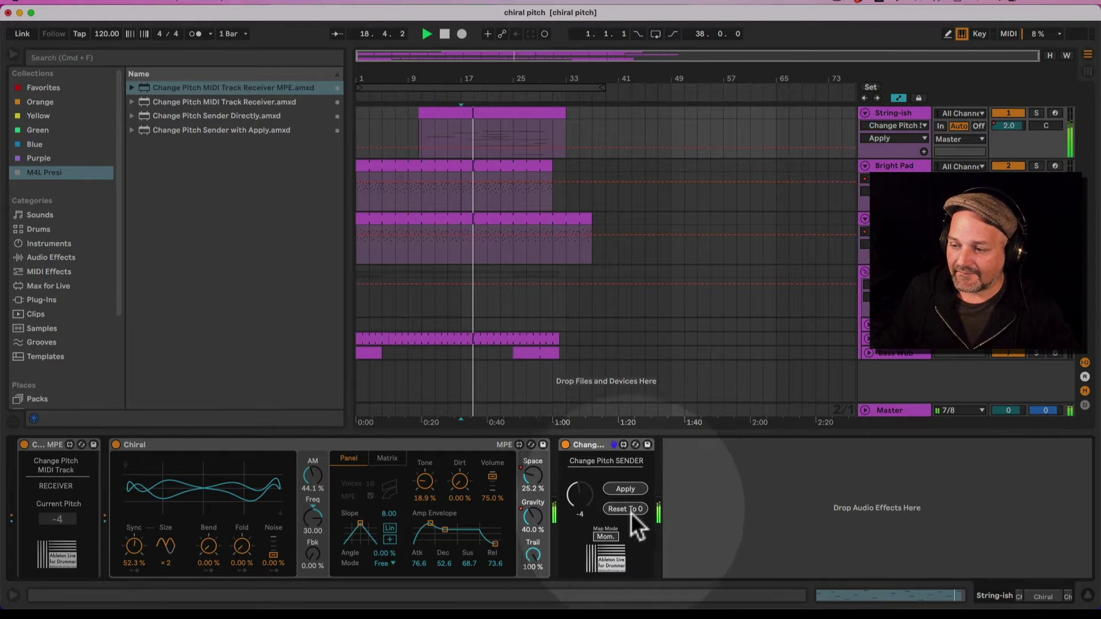
{"action": "key", "text": "space"}
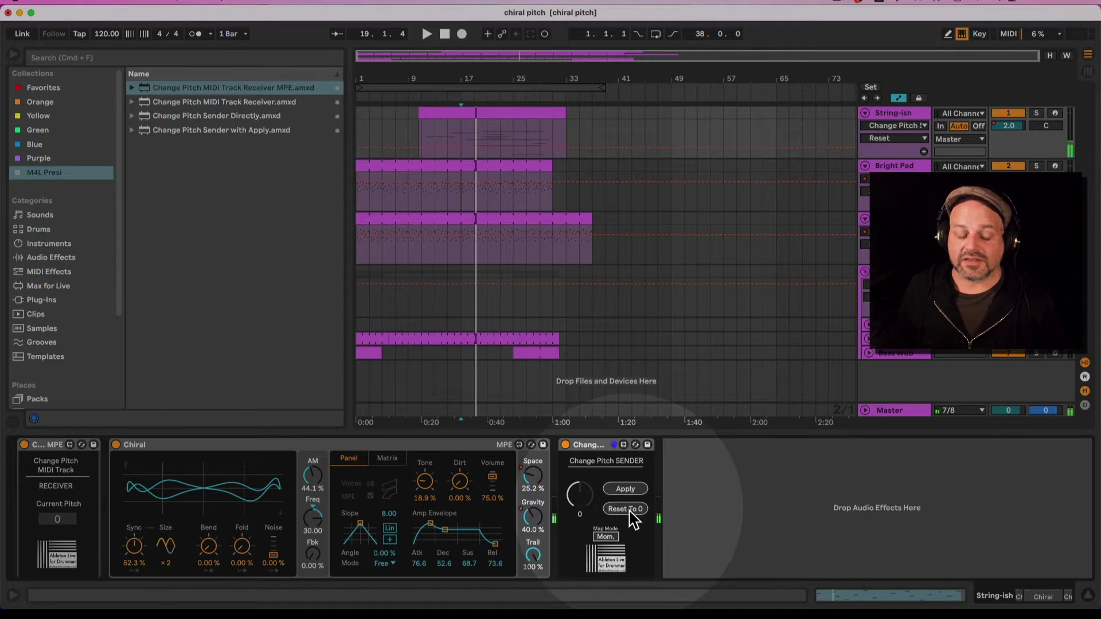
Step: Turn on MIDI mapping mode to view the sender's mappable controls, and turn it off again
{"action": "key", "text": "super+m"}
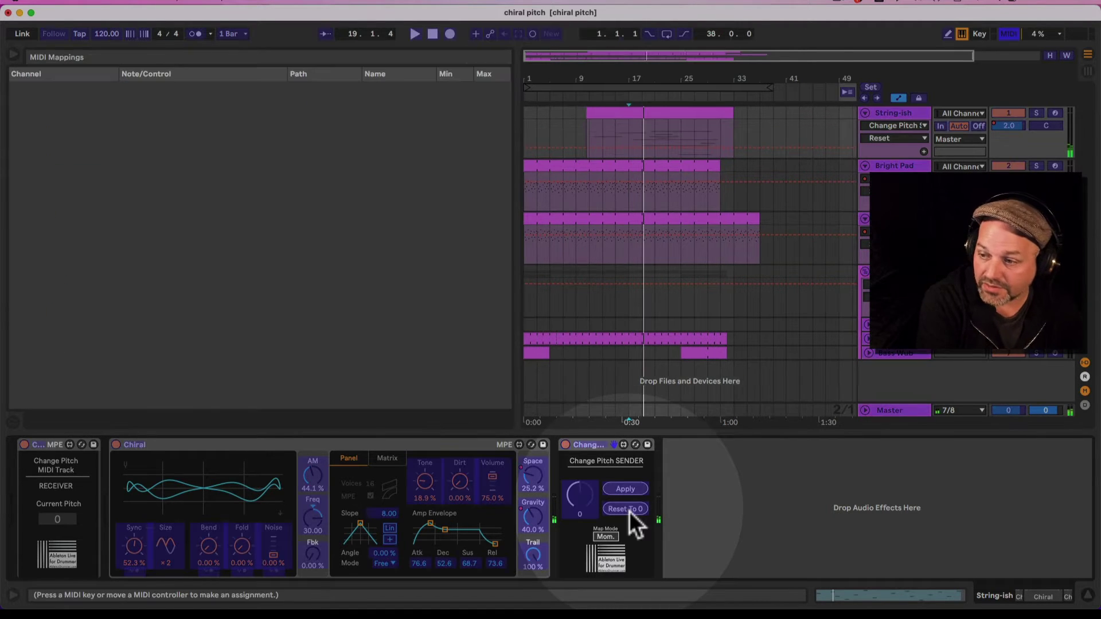
{"action": "key", "text": "super+m"}
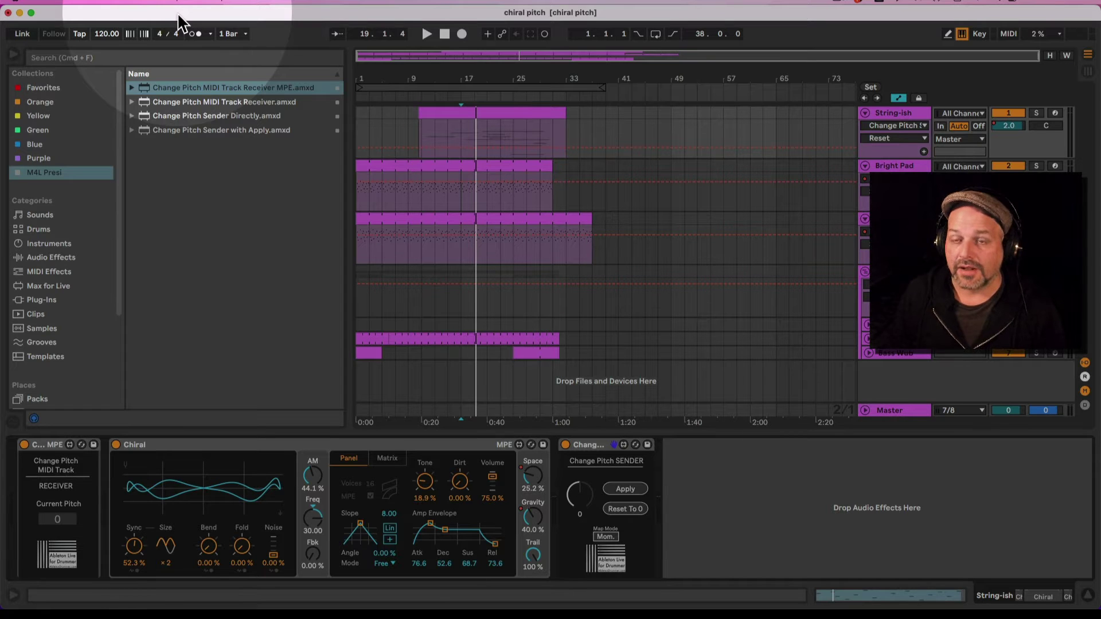
Step: Open the recent Live Set "Pitch Full Set 2.als" without saving the changes to "chiral pitch"
{"action": "left_click", "coordinate": [63, 7]}
{"action": "mouse_move", "coordinate": [87, 42]}
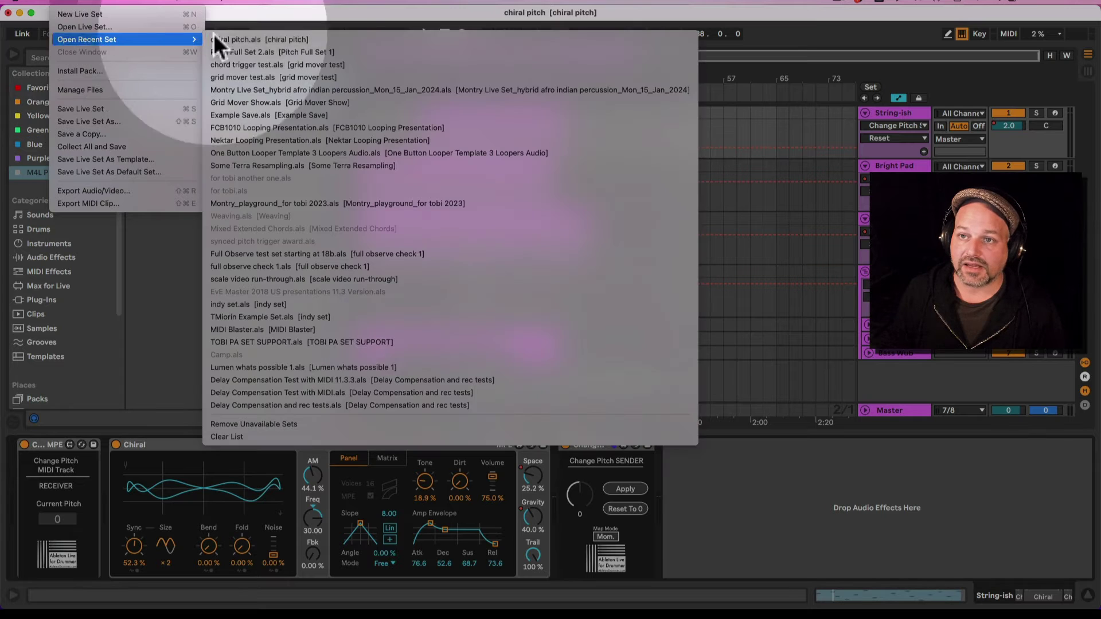
{"action": "left_click", "coordinate": [270, 52]}
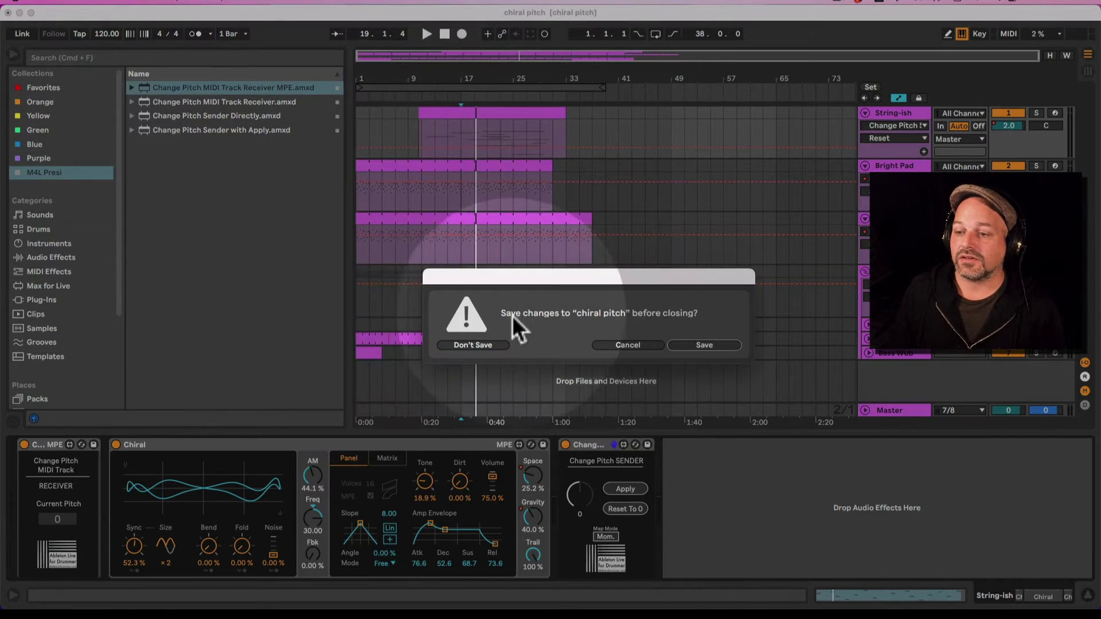
{"action": "left_click", "coordinate": [487, 345]}
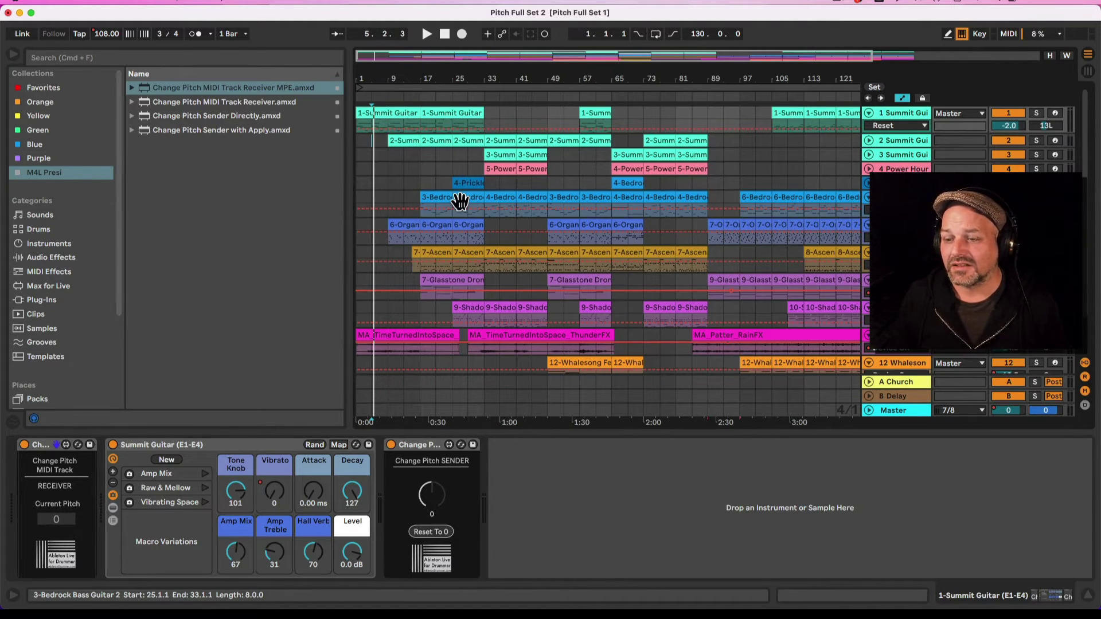
Step: Play the set briefly and inspect the devices on the Organism Found Percussion, Antenna Drums and Prickle Muted Guitar tracks
{"action": "key", "text": "space"}
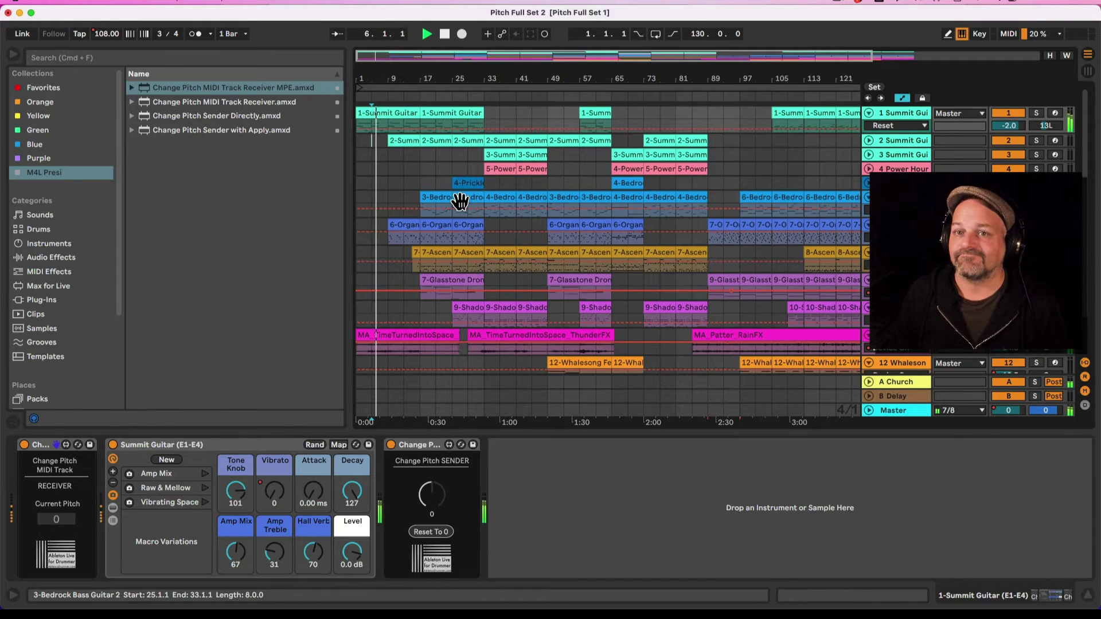
{"action": "key", "text": "space"}
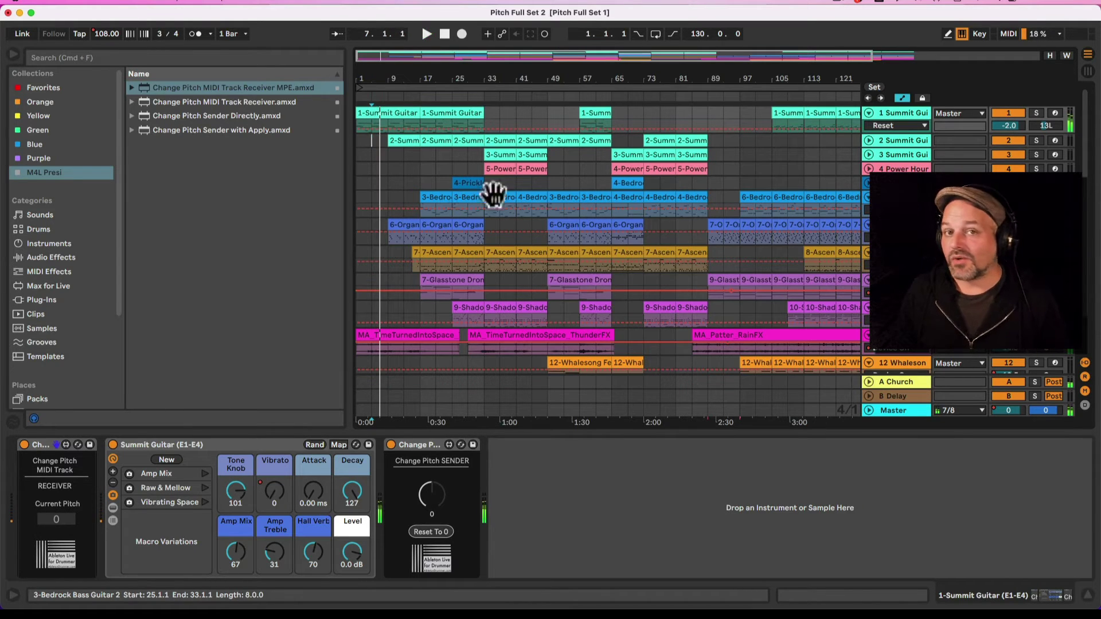
{"action": "left_click", "coordinate": [430, 226]}
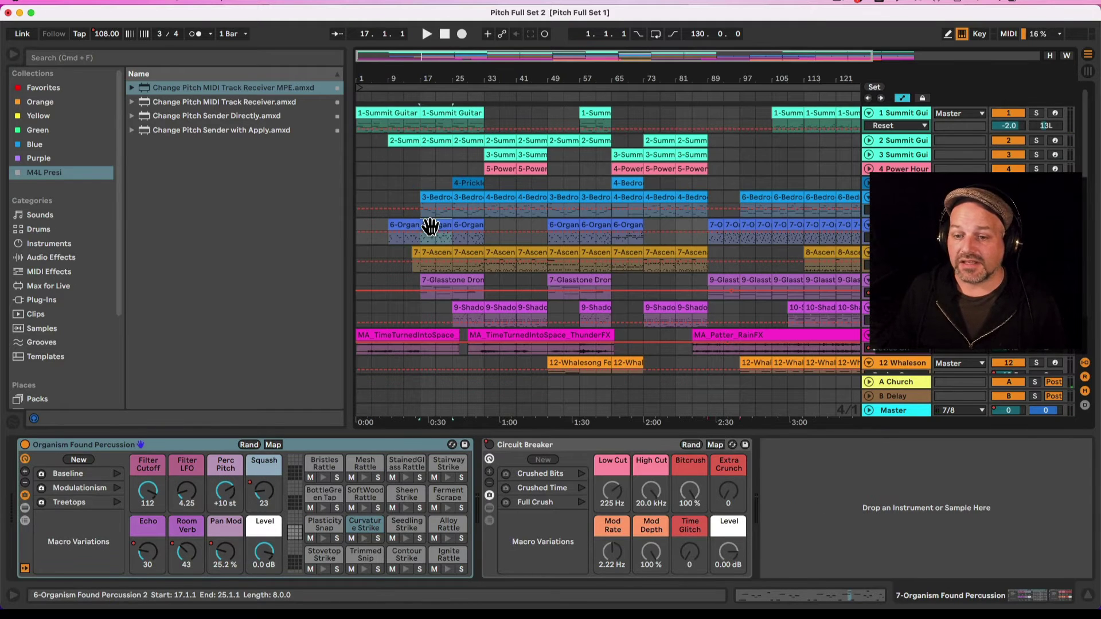
{"action": "left_click", "coordinate": [435, 253]}
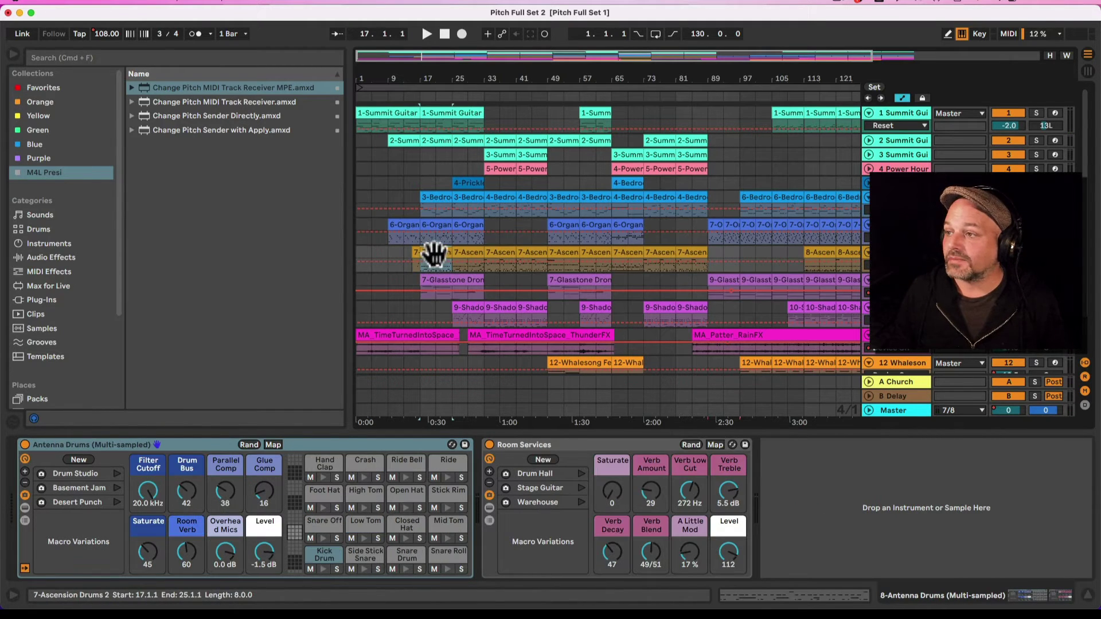
{"action": "left_click", "coordinate": [895, 183]}
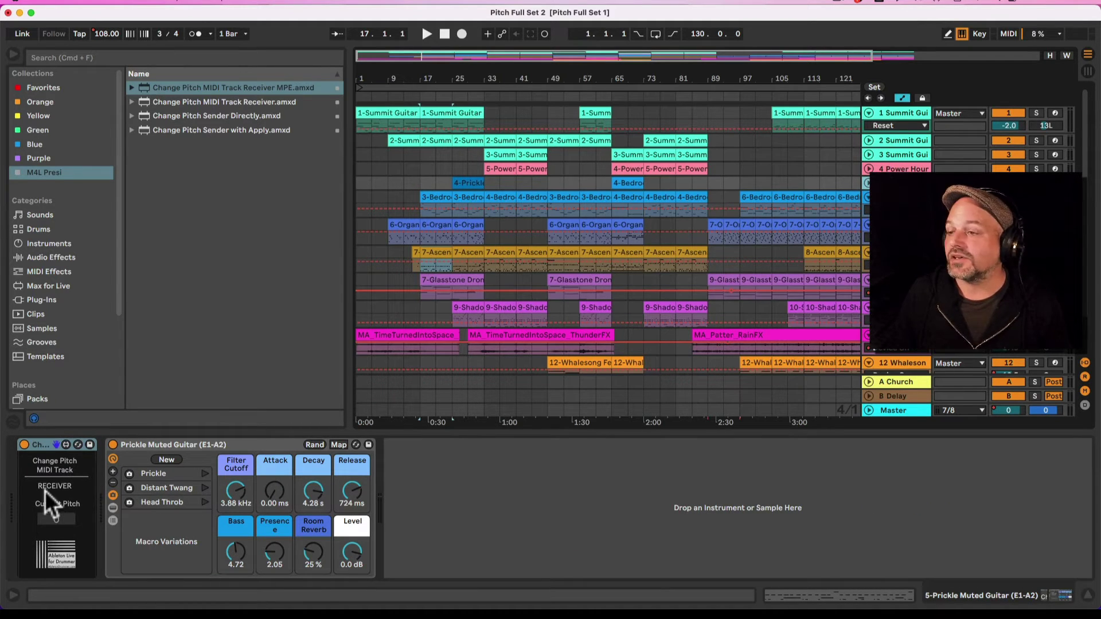
{"action": "left_click", "coordinate": [895, 224]}
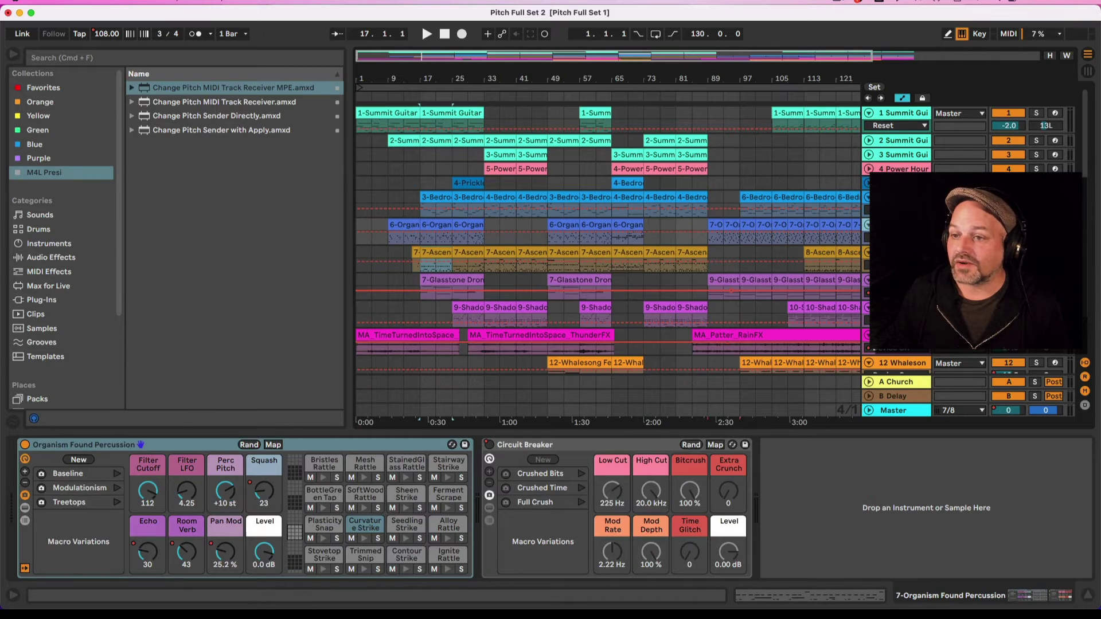
{"action": "left_click", "coordinate": [745, 259]}
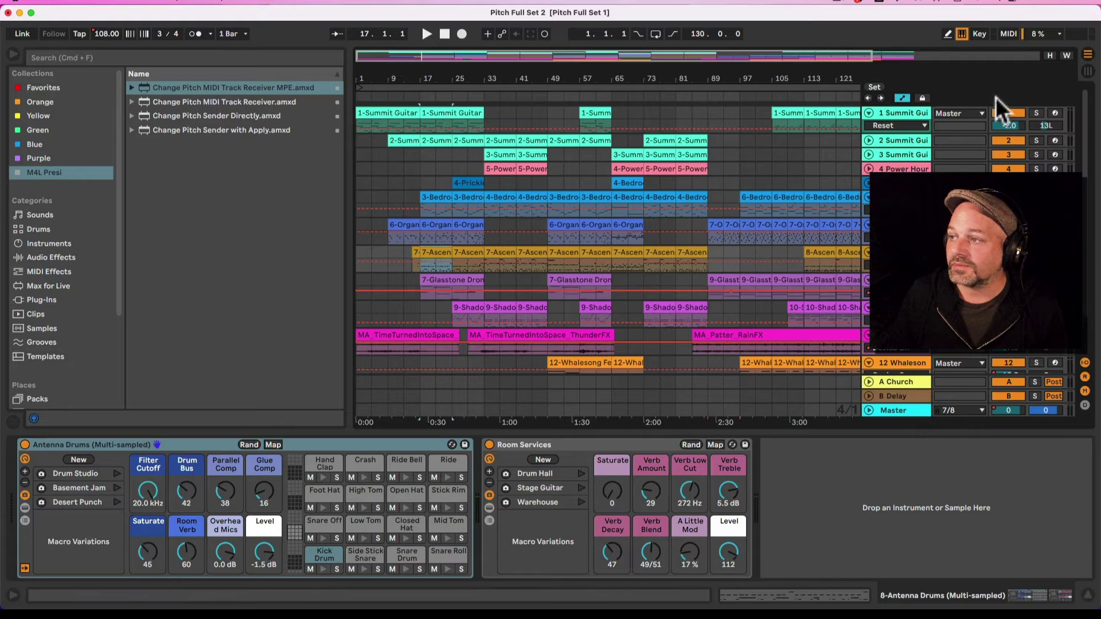
Step: Play the set from the first Summit Guitar track, and set its Change Pitch SENDER to -9
{"action": "left_click", "coordinate": [900, 112]}
{"action": "key", "text": "space"}
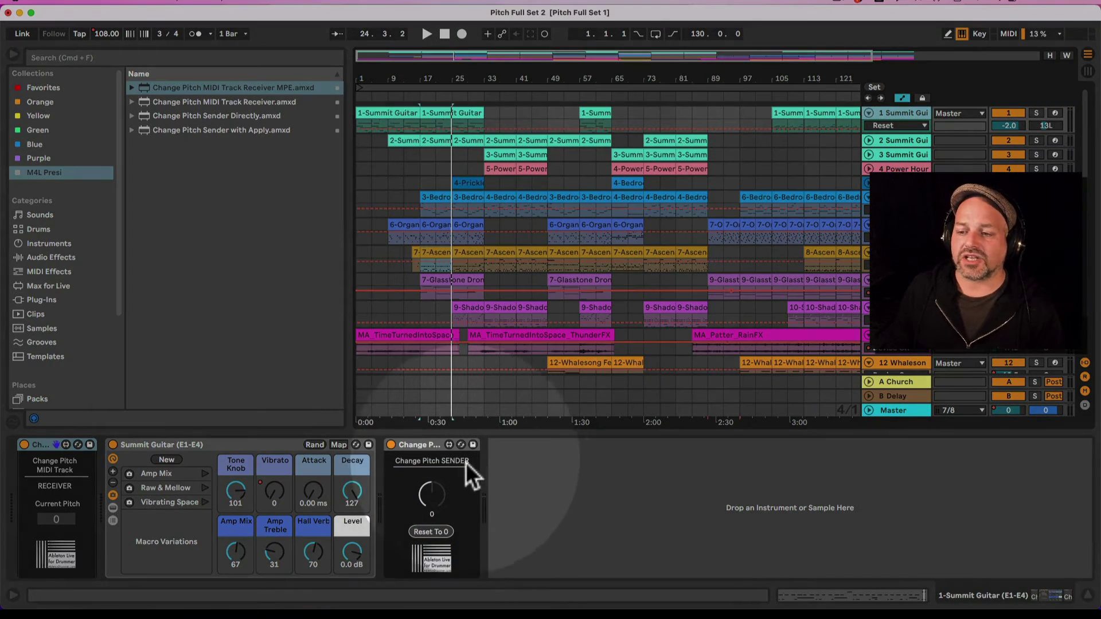
{"action": "left_click", "coordinate": [433, 498]}
{"action": "mouse_move", "coordinate": [432, 498]}
{"action": "left_mouse_down"}
{"action": "mouse_move", "coordinate": [432, 489]}
{"action": "mouse_move", "coordinate": [432, 502]}
{"action": "left_mouse_up"}
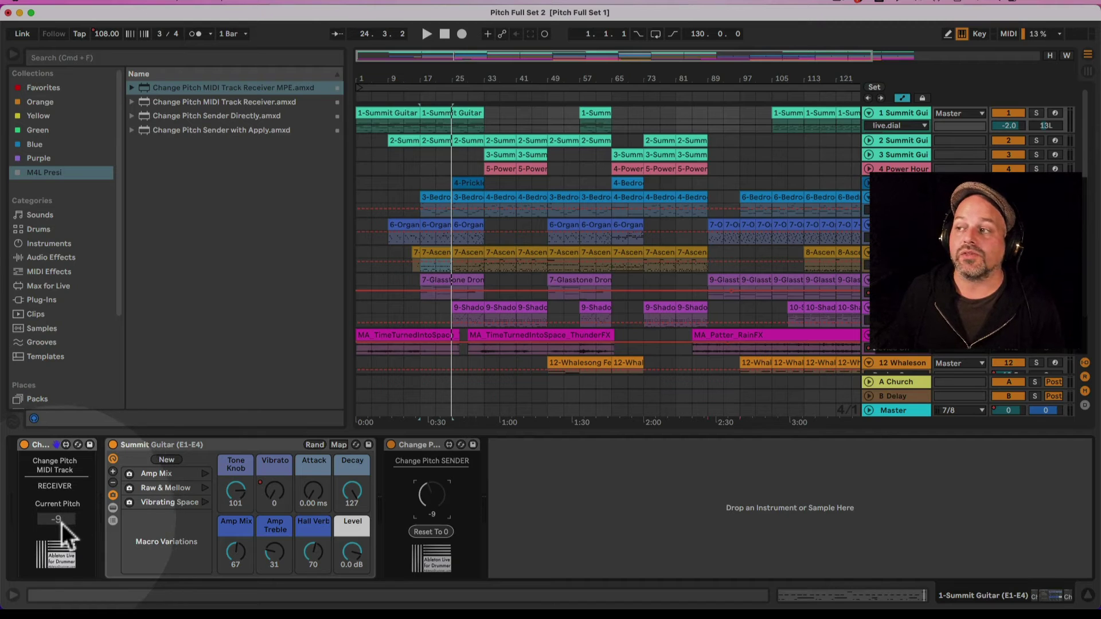
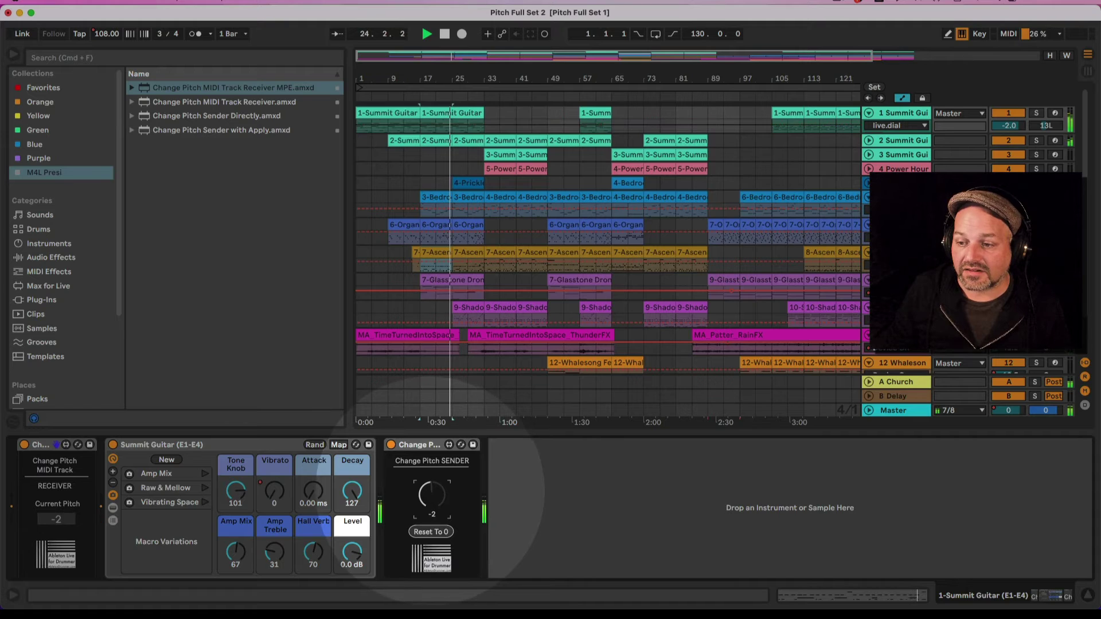
Step: Transpose the set to -5 and 5 with the Summit Guitar track's sender while auditioning, and reset the pitch to 0
{"action": "left_click_drag", "start_coordinate": [433, 495], "coordinate": [435, 500]}
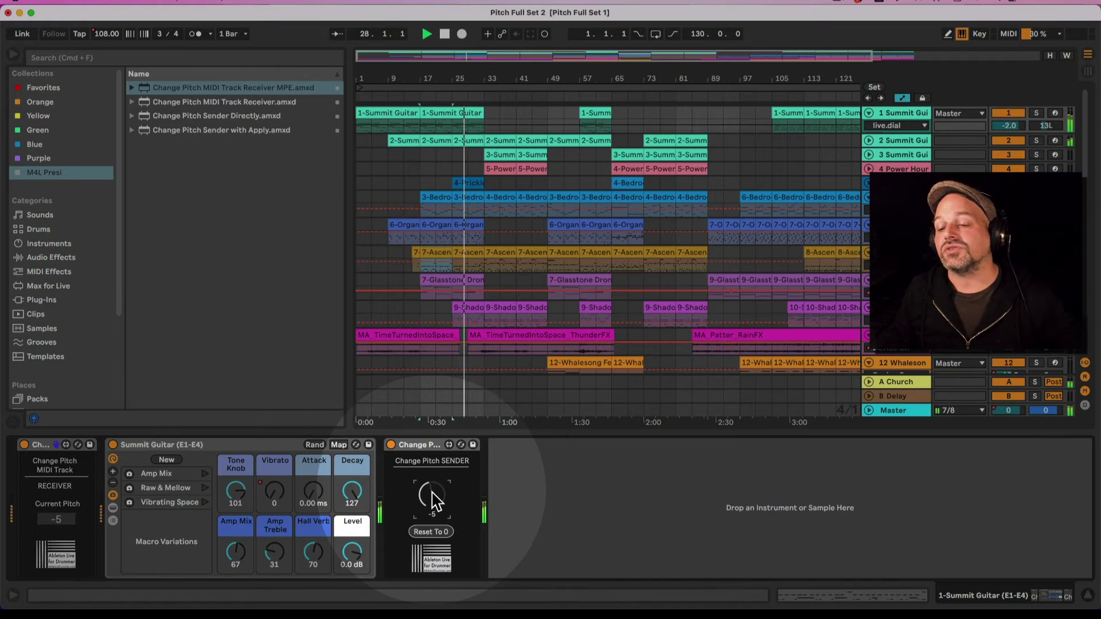
{"action": "left_click_drag", "start_coordinate": [428, 492], "coordinate": [429, 497]}
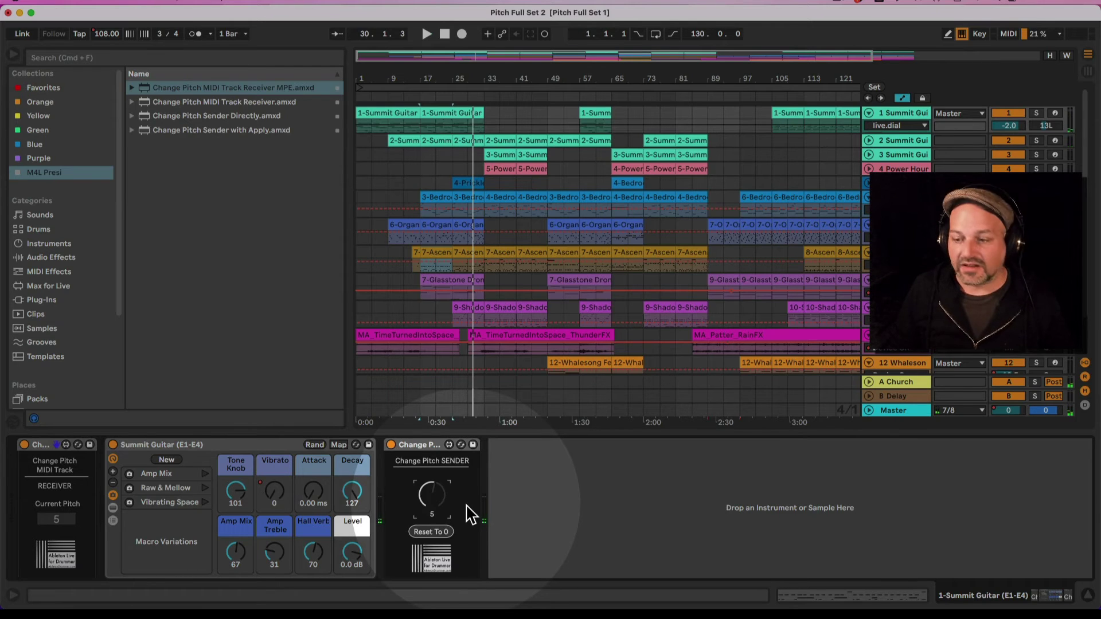
{"action": "key", "text": "space"}
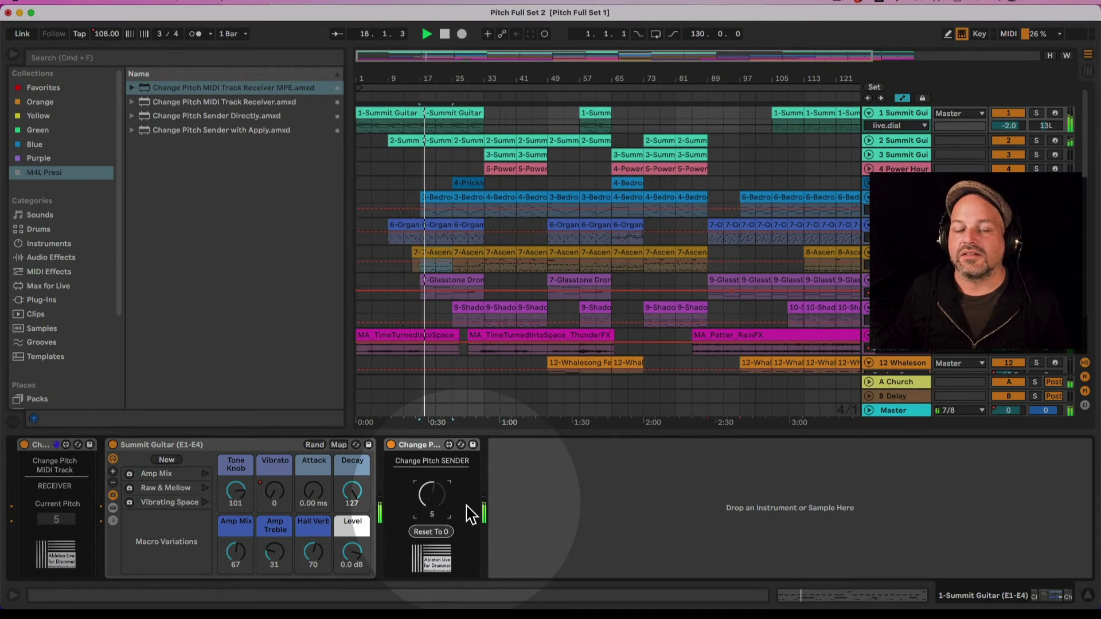
{"action": "left_click", "coordinate": [436, 532]}
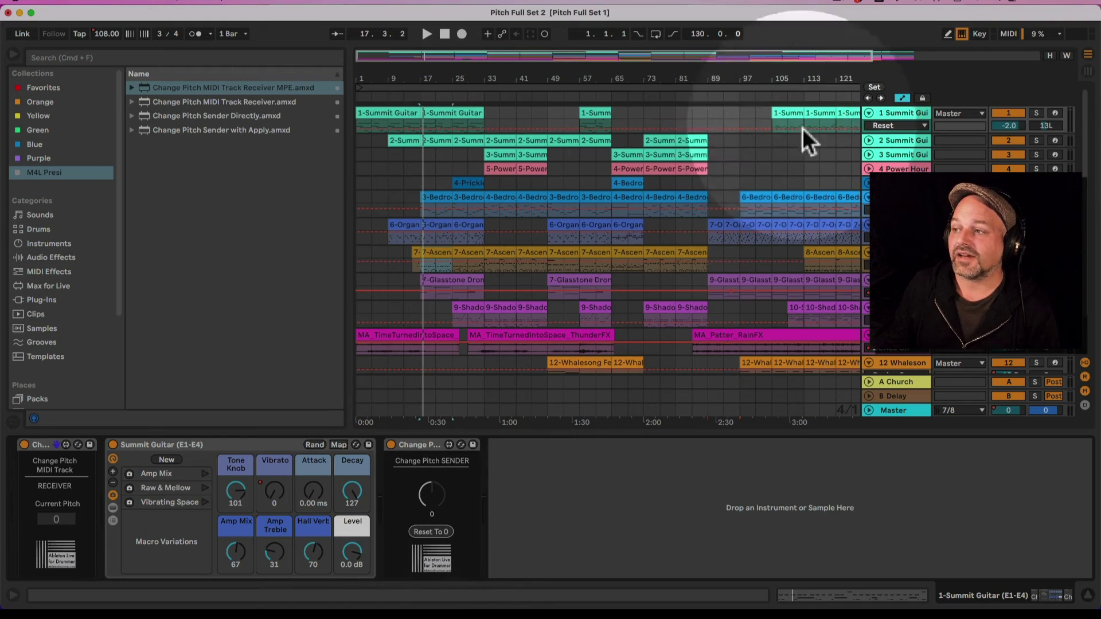
Step: Check the Change Pitch receivers on the Bedrock Bass Guitar track and the second Summit Guitar track
{"action": "left_click", "coordinate": [724, 200]}
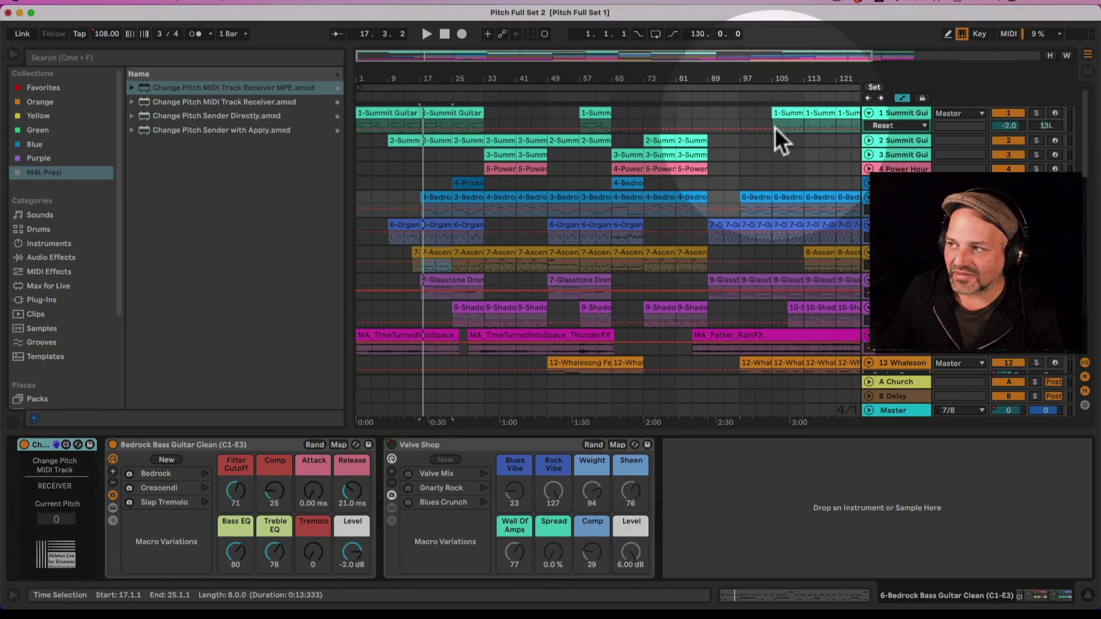
{"action": "left_click", "coordinate": [900, 141]}
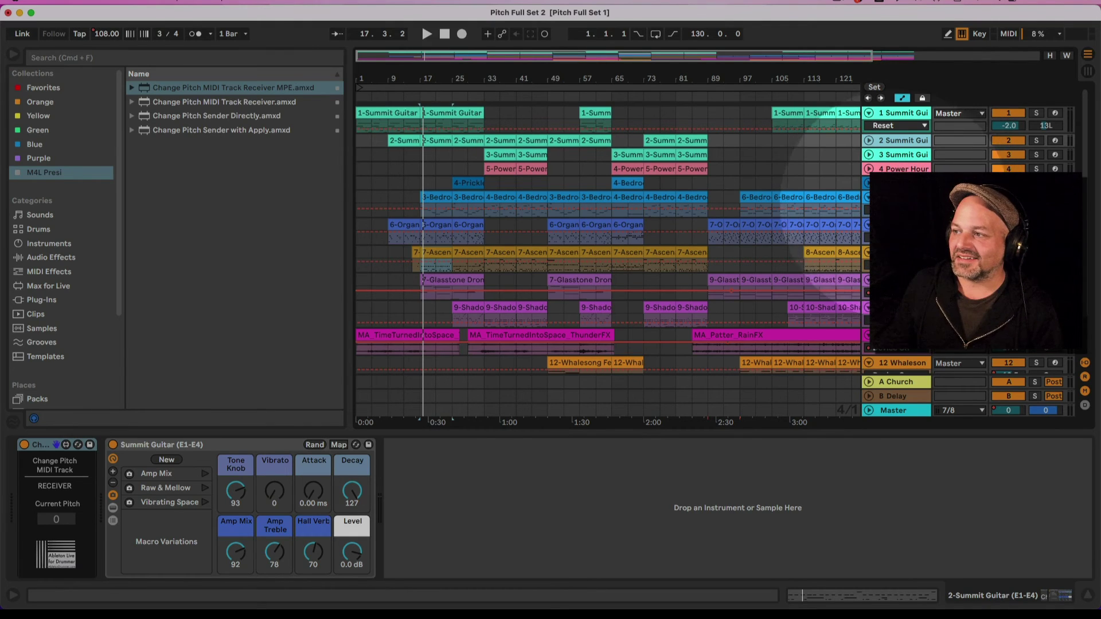
{"action": "left_click", "coordinate": [895, 196]}
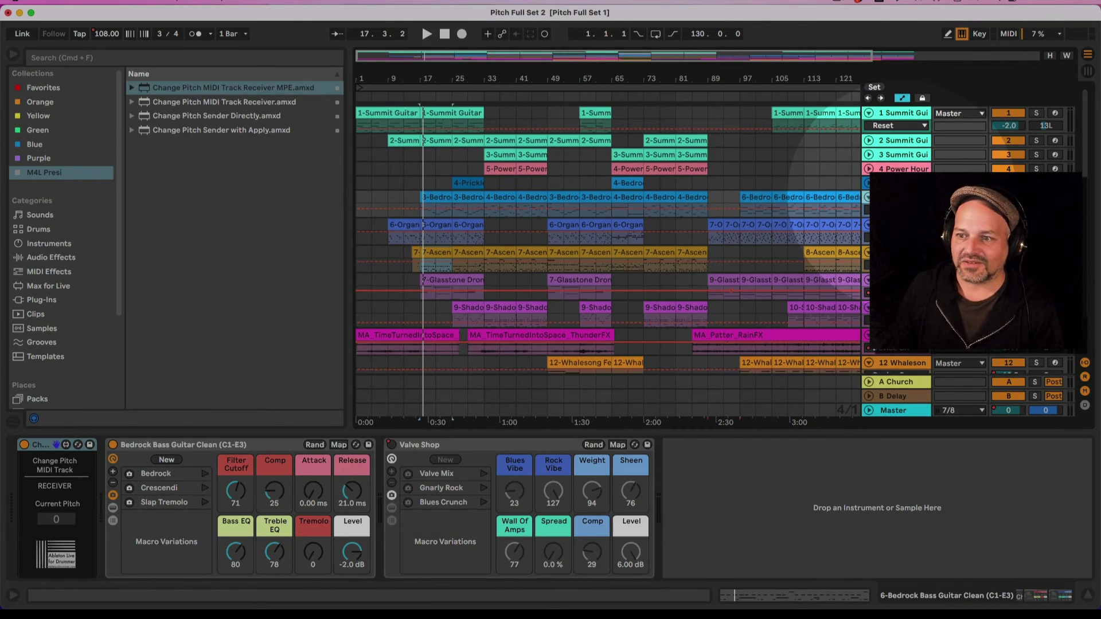